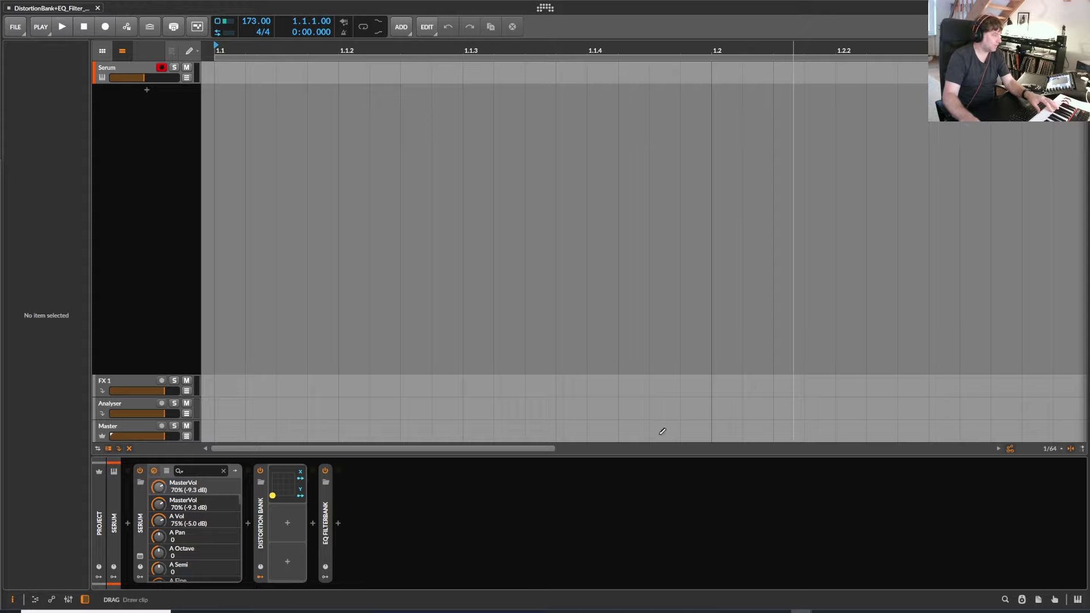
Step: Switch off the Distortion Bank effect and select the Serum synth device
click(262, 470)
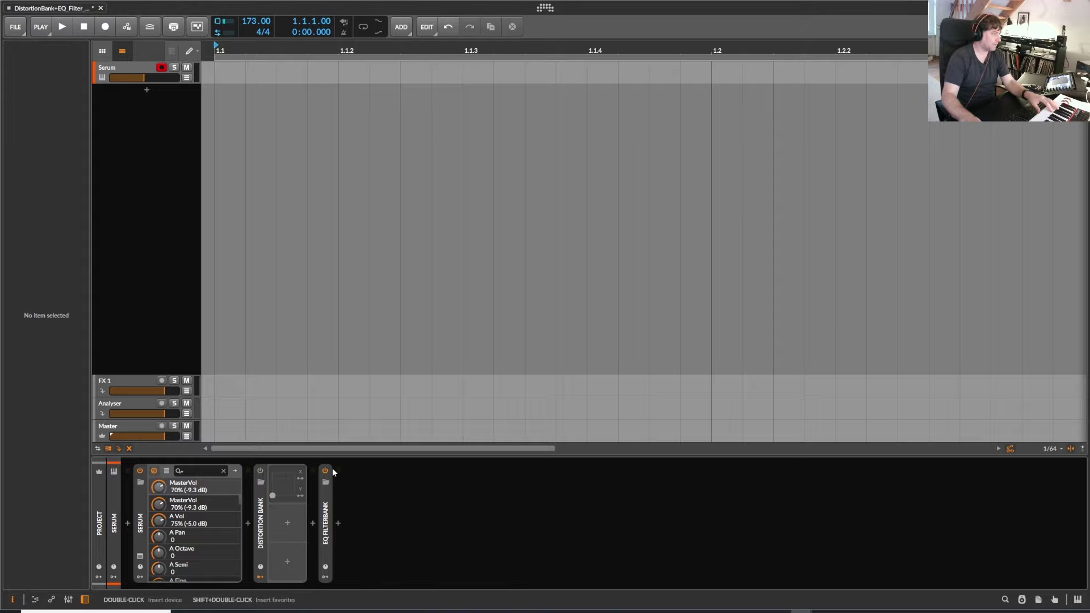
click(136, 494)
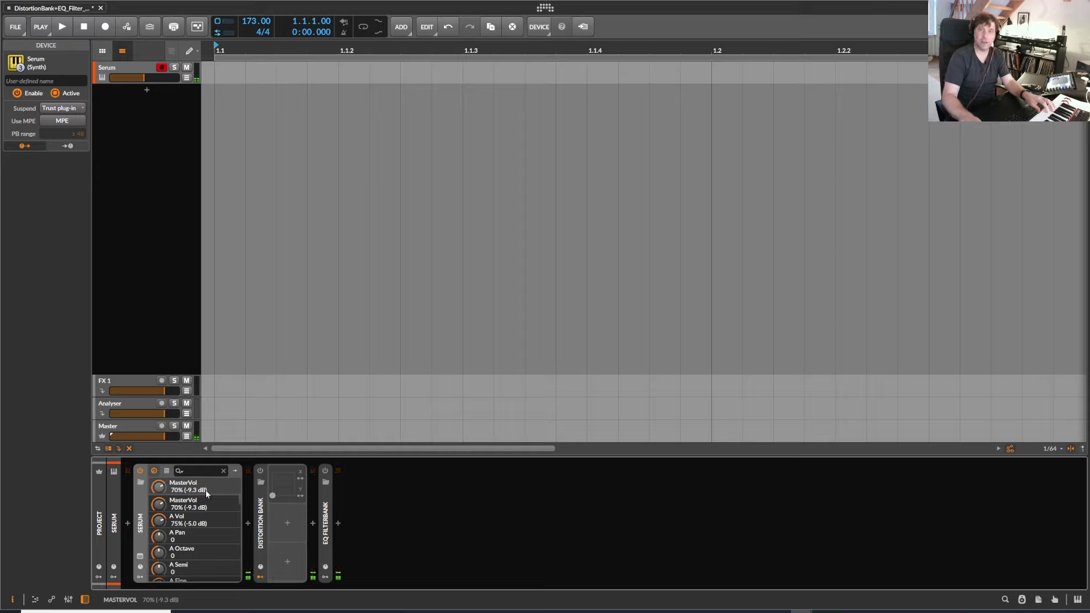
Step: Re-enable Distortion Bank, expand its chain, and view slot D, then slot B's Filter+ devices
click(261, 473)
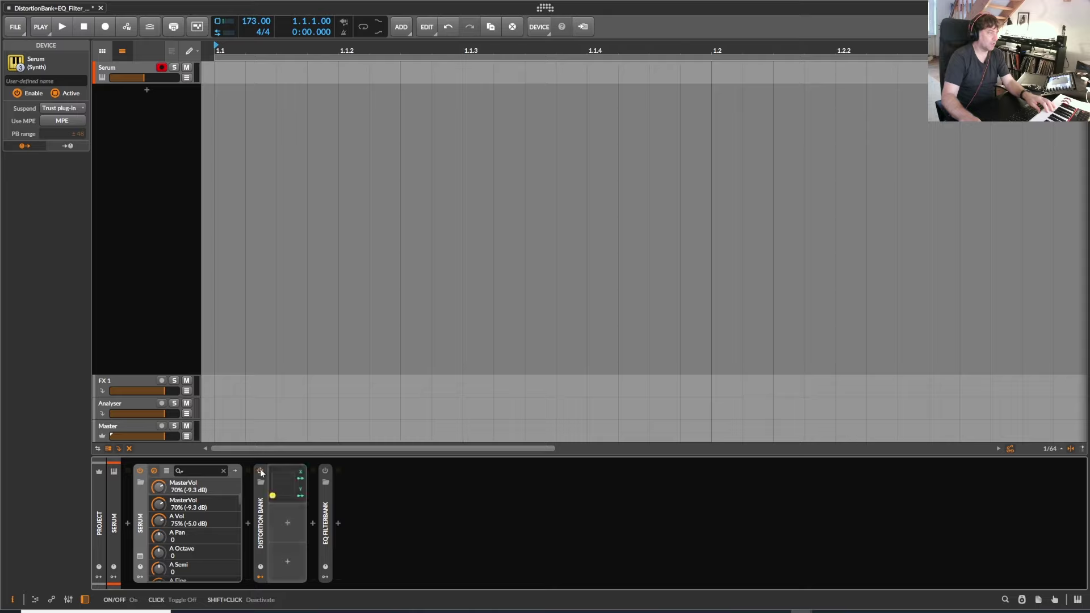
click(260, 495)
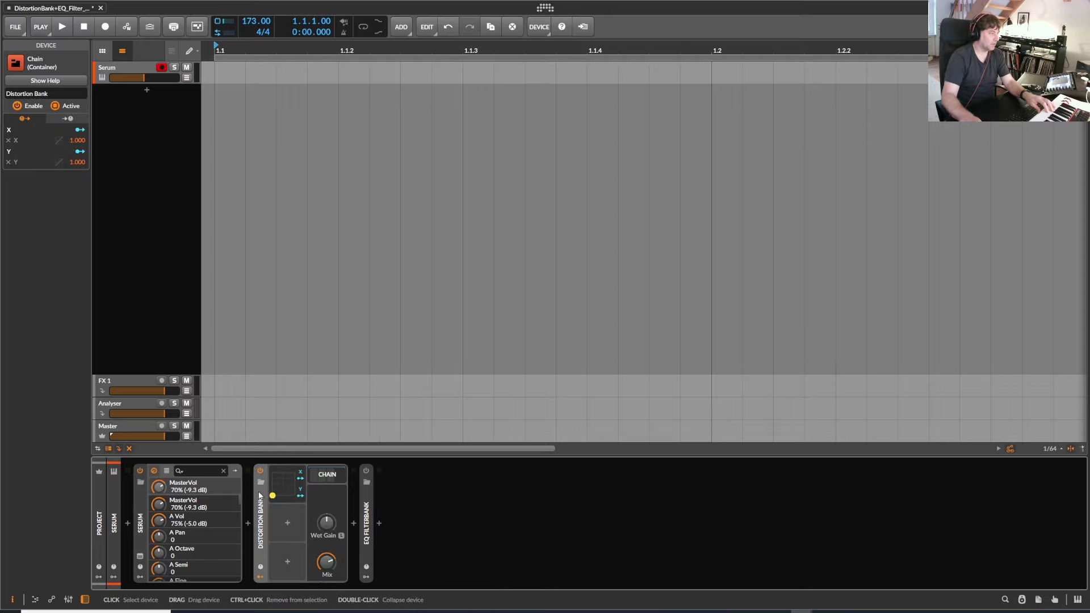
click(342, 476)
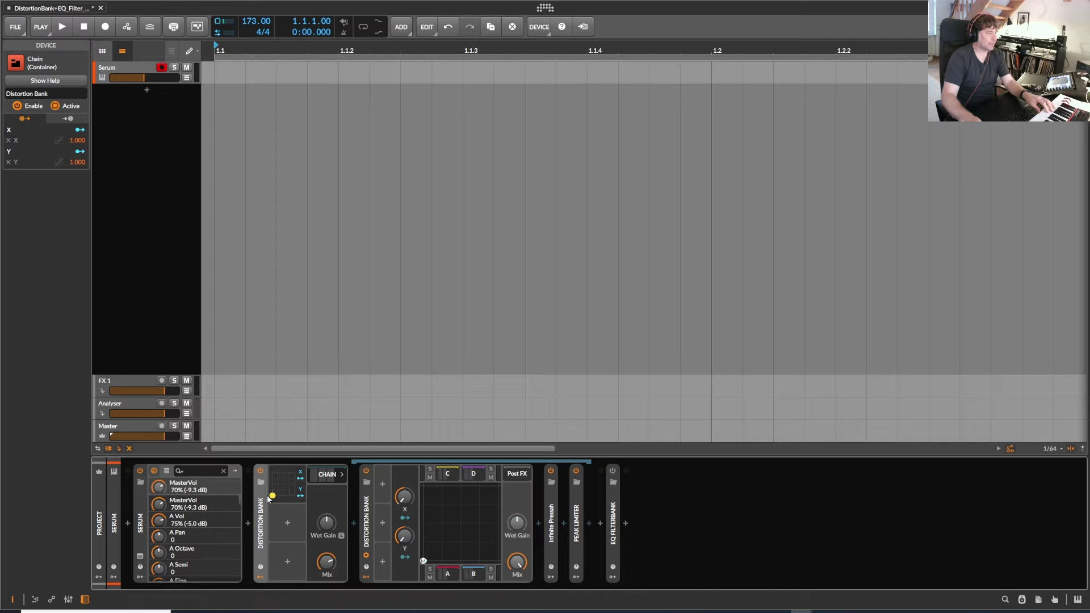
click(473, 475)
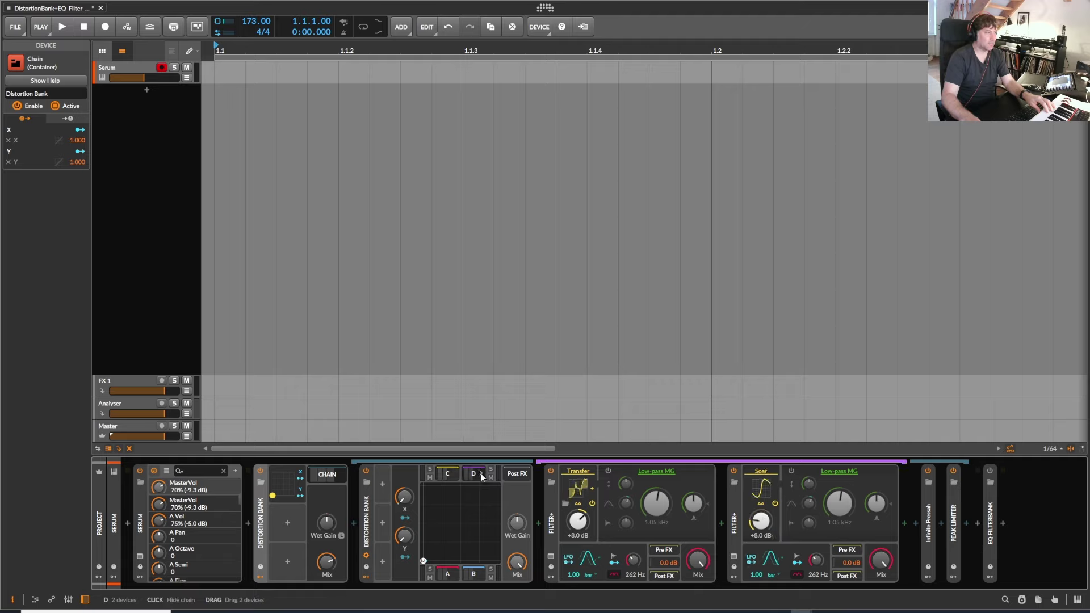
click(455, 577)
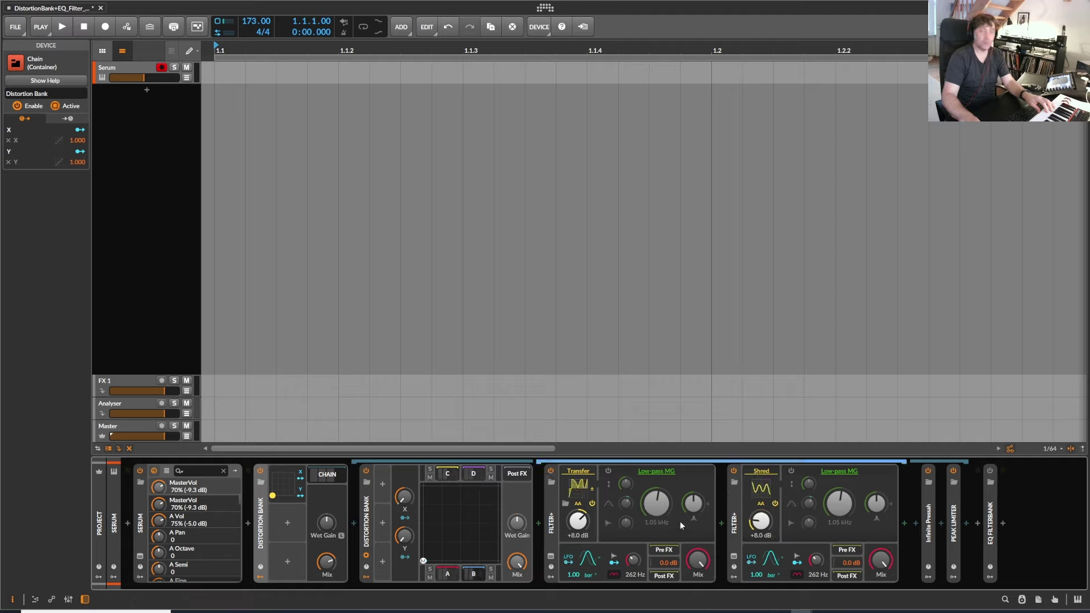
Step: Lower one point on the Transfer Saturation Bleed curve to about 21.4%
click(578, 487)
drag(697, 294, 673, 350)
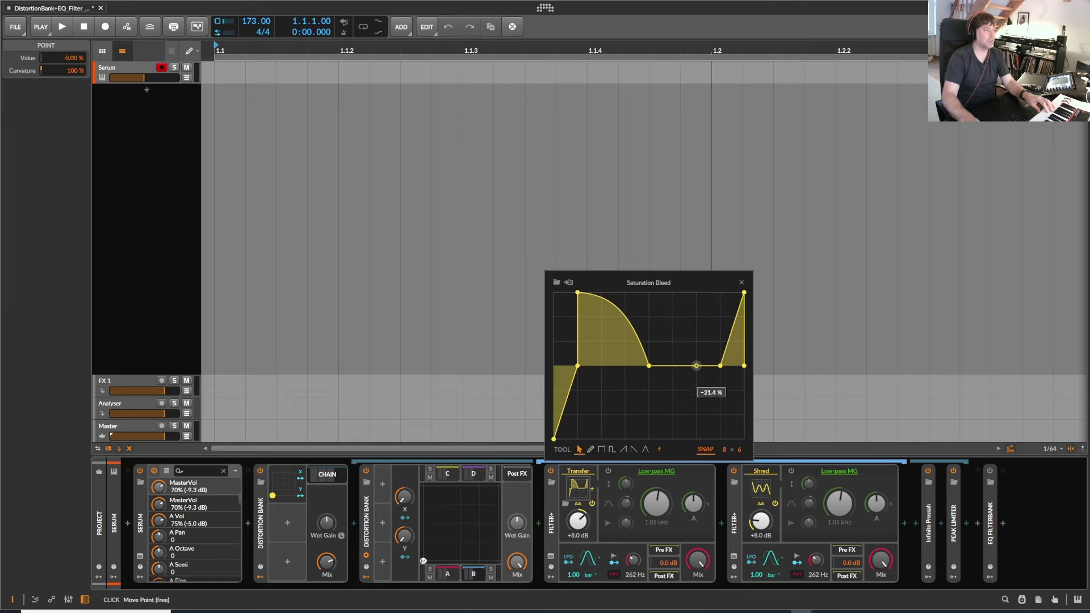
click(742, 284)
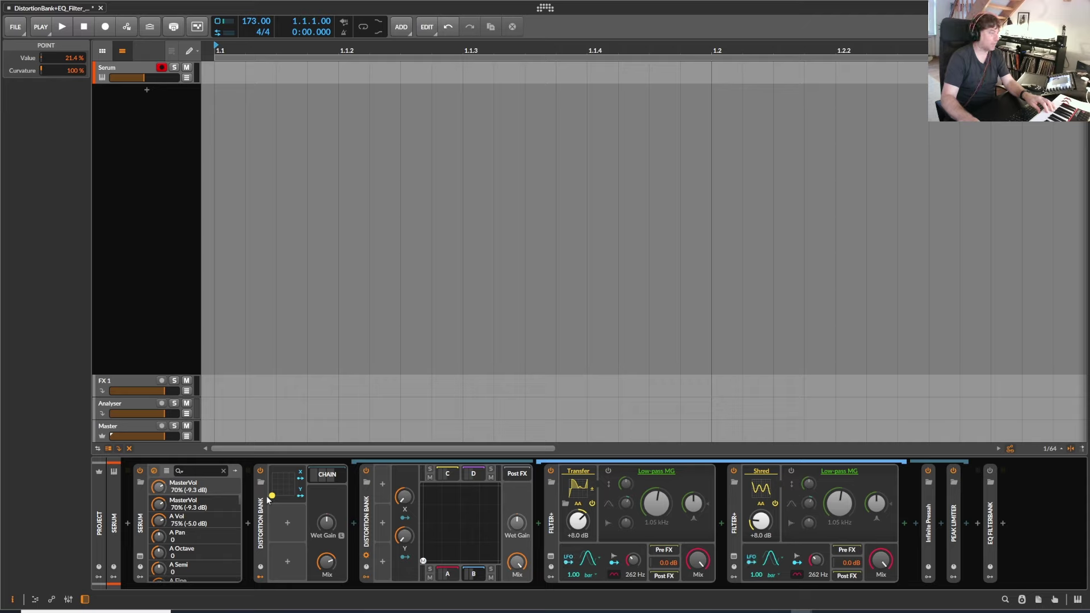
Step: Move the Distortion Bank XY blend point up and right, then collapse the device
drag(272, 496, 290, 486)
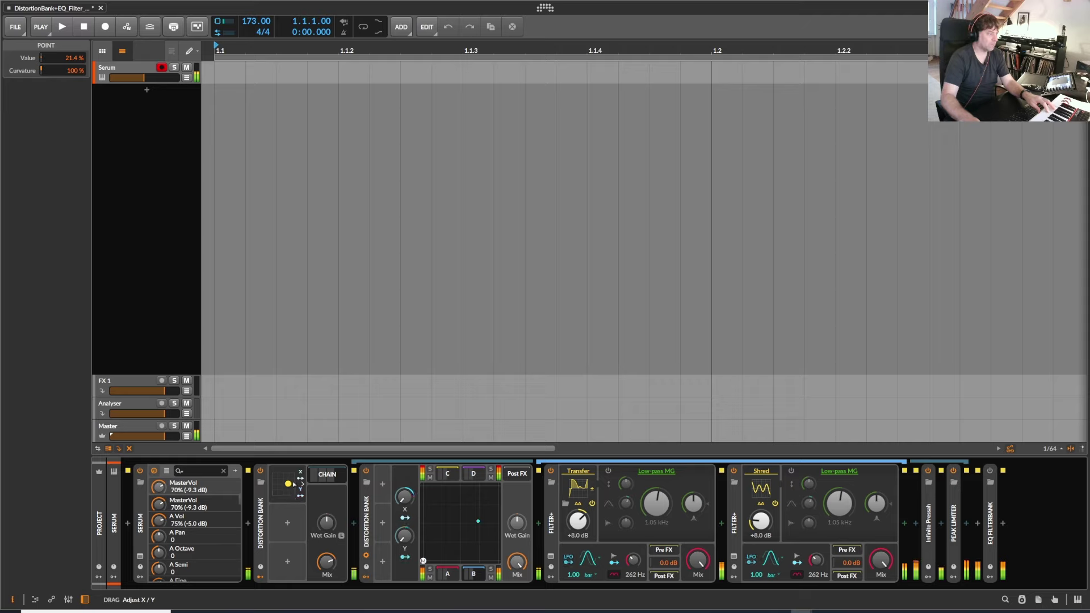
drag(299, 485, 295, 488)
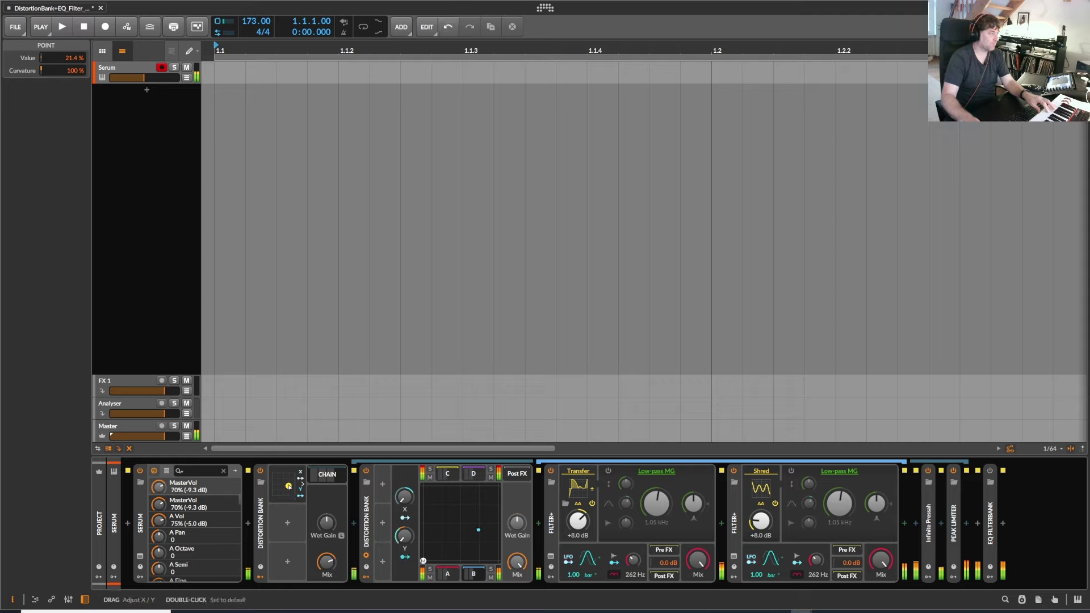
double_click(261, 494)
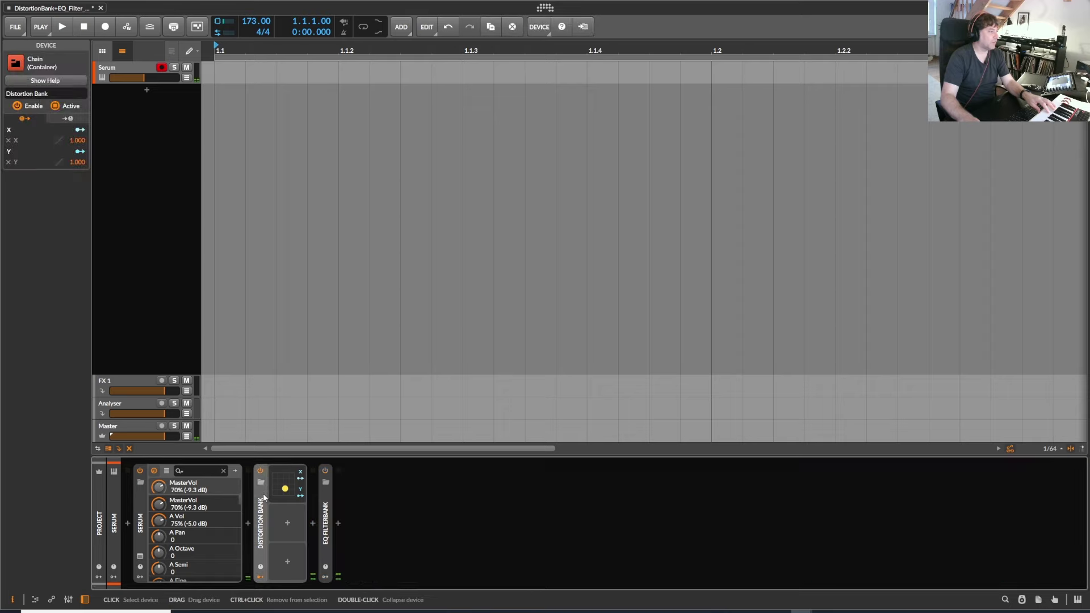
Step: Expand the EQ FilterBank chain and show the EQ-5 in XY FX slot C
double_click(329, 495)
click(368, 476)
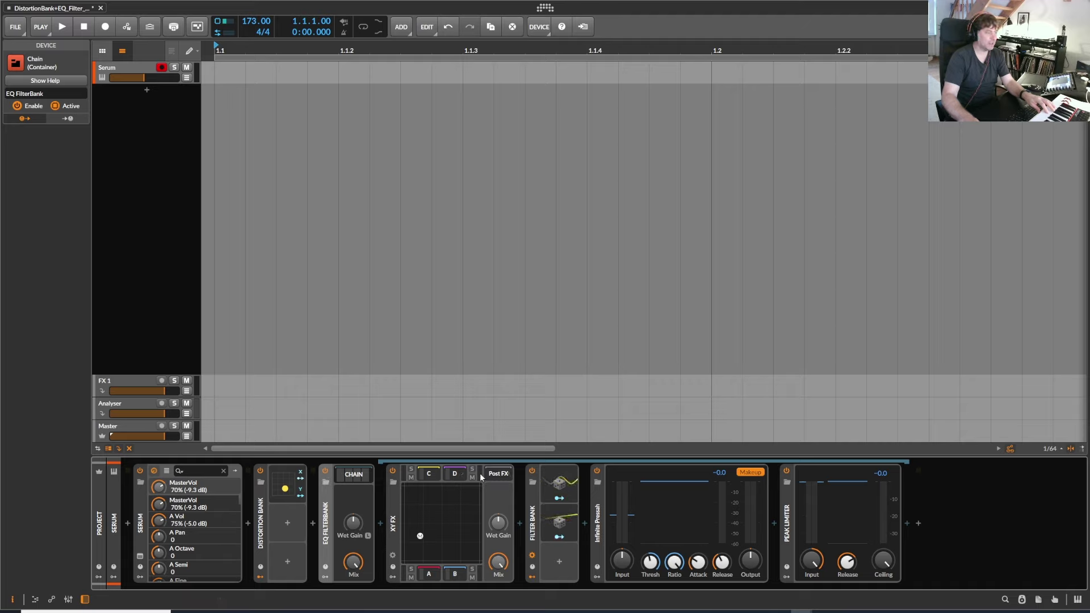
click(435, 474)
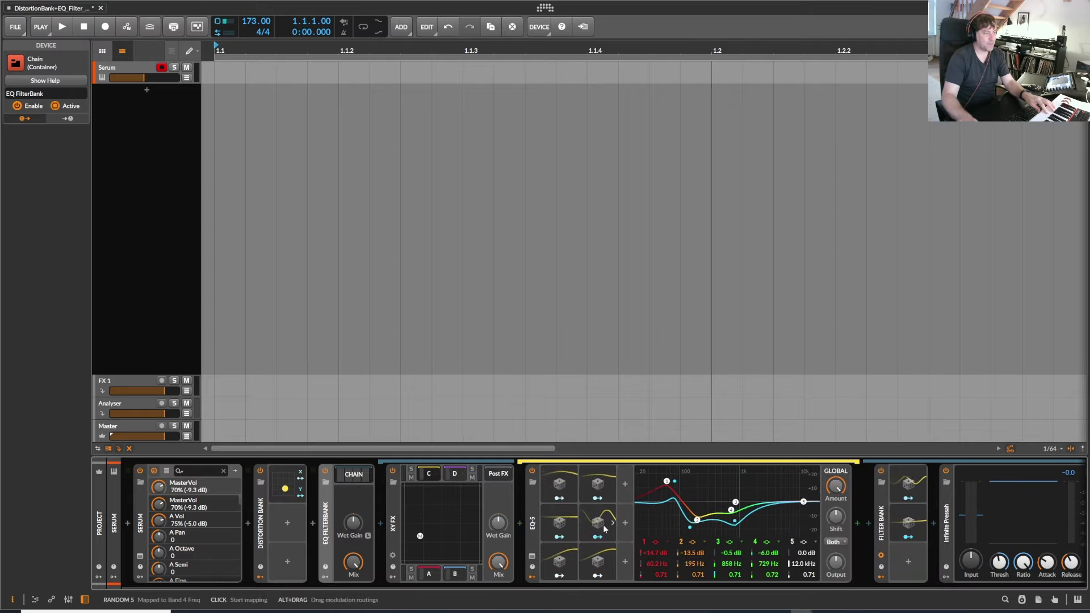
Step: In slot D, adjust EQ band 2, drop band 1 to -3.2 dB, and nudge the XY point
click(462, 476)
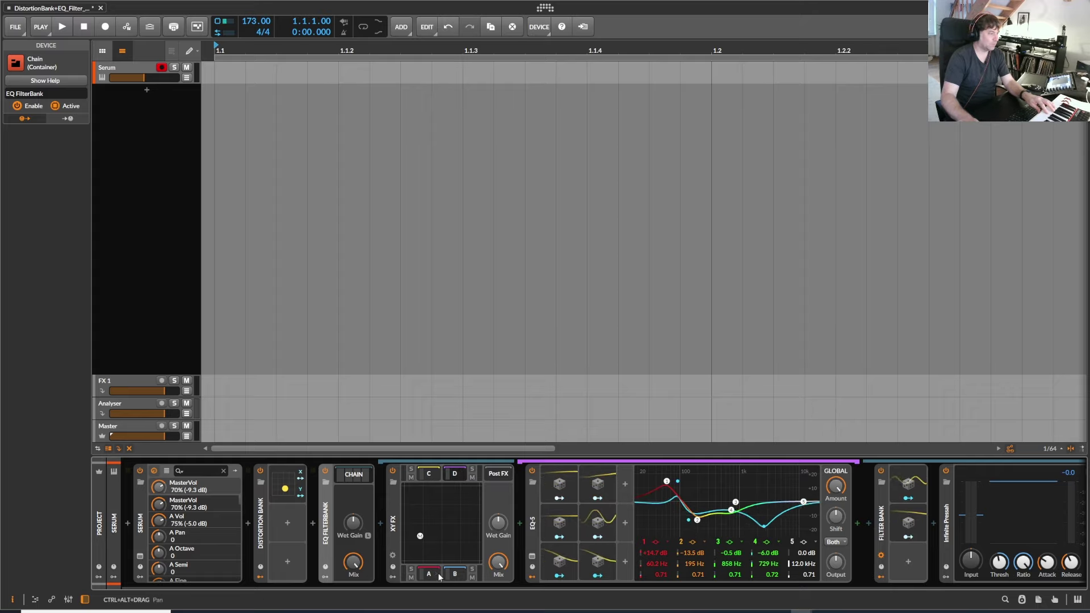
drag(696, 520, 706, 510)
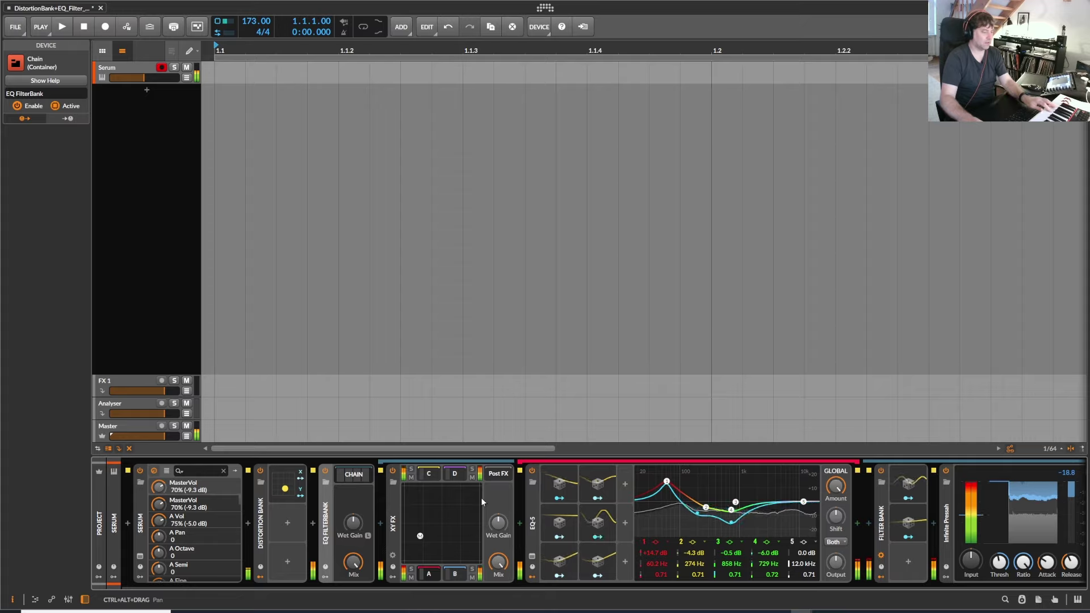
mouse_move(666, 482)
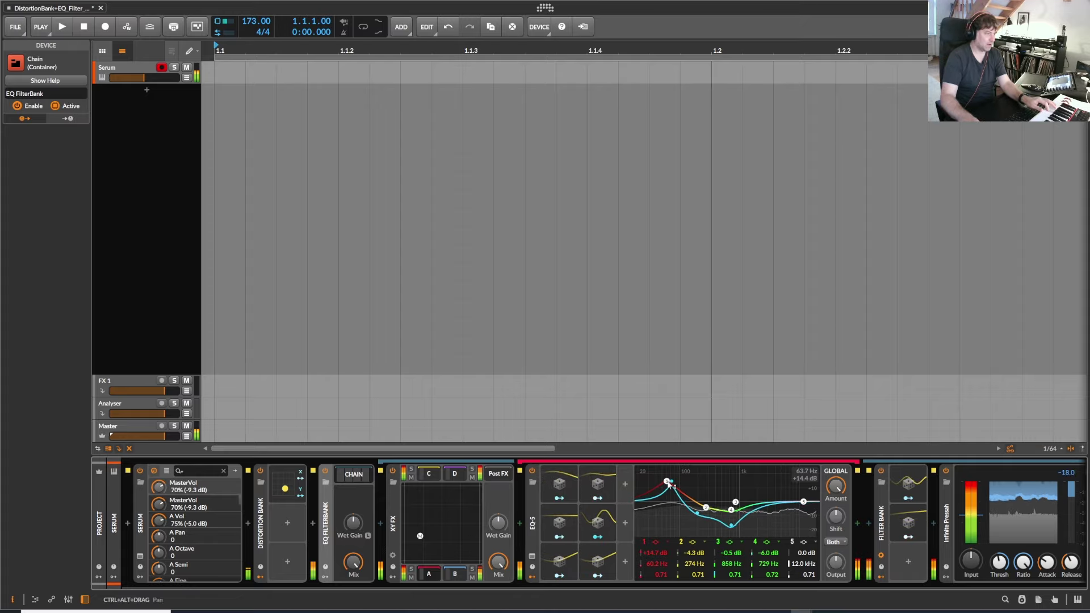
drag(670, 484, 669, 509)
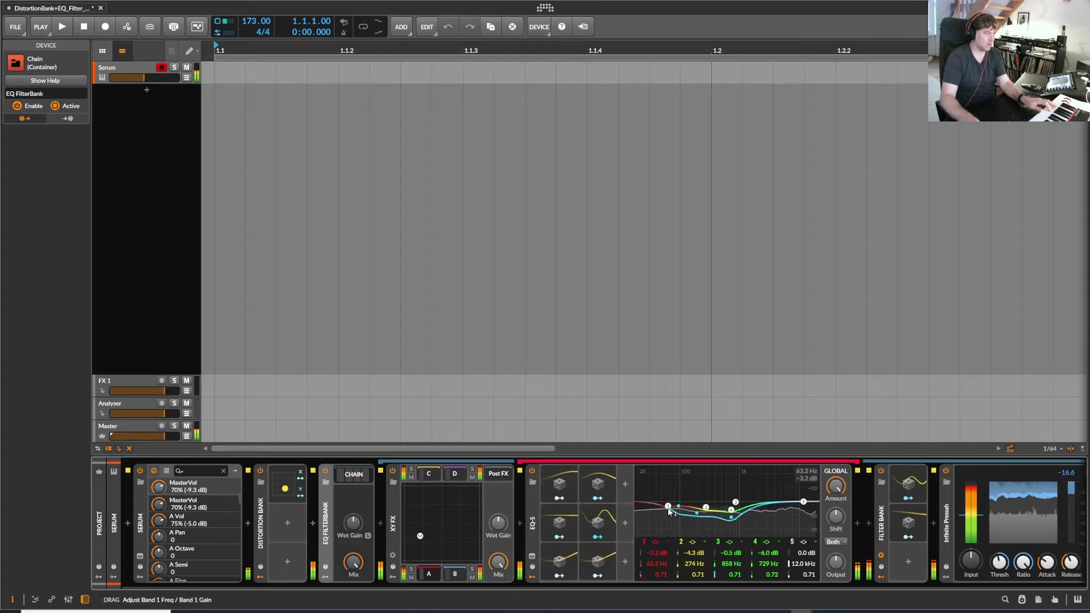
mouse_move(420, 535)
mouse_down()
mouse_move(465, 488)
mouse_move(423, 535)
mouse_up()
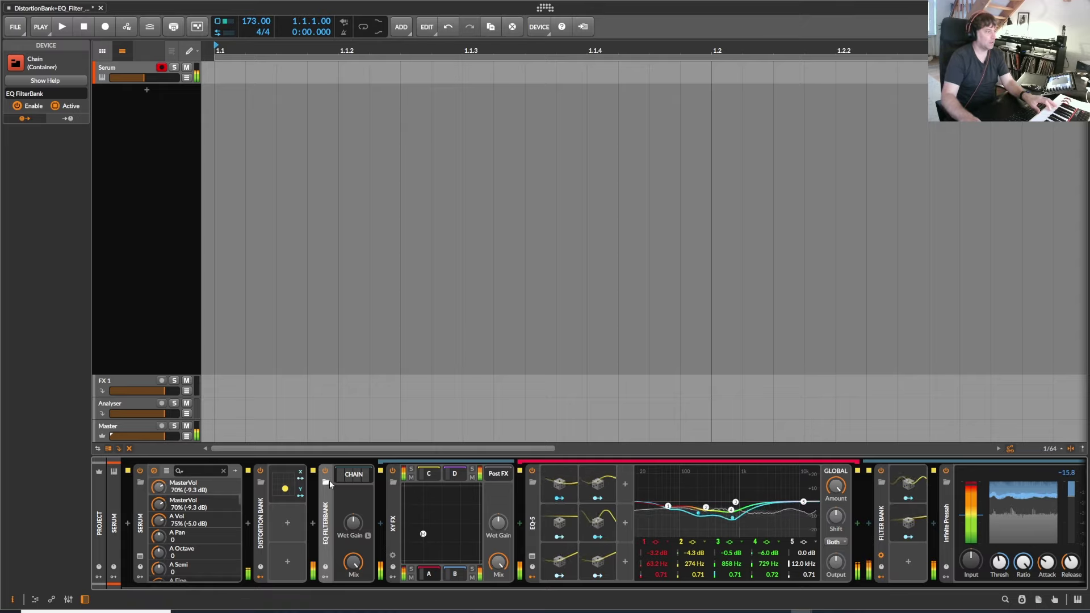
Step: Toggle EQ FilterBank on and off to compare, leaving it switched on
click(326, 471)
click(326, 472)
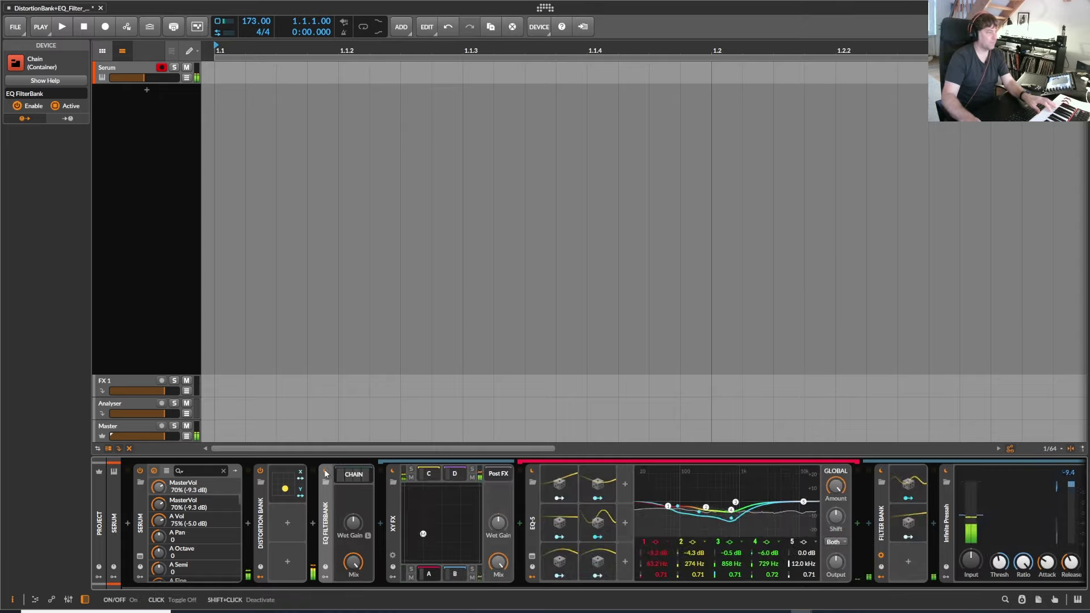
click(327, 475)
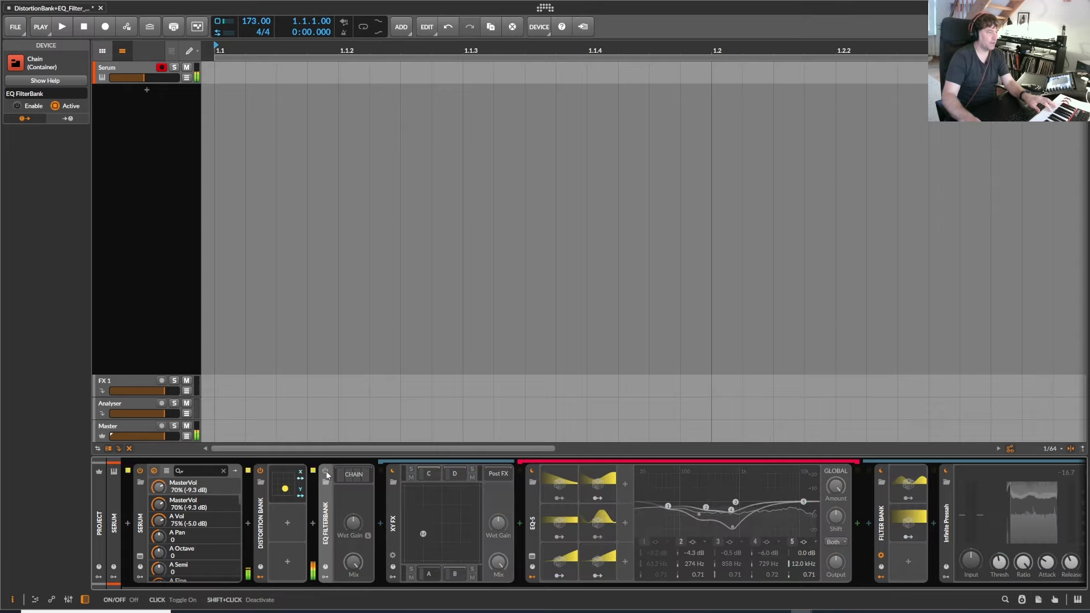
click(327, 475)
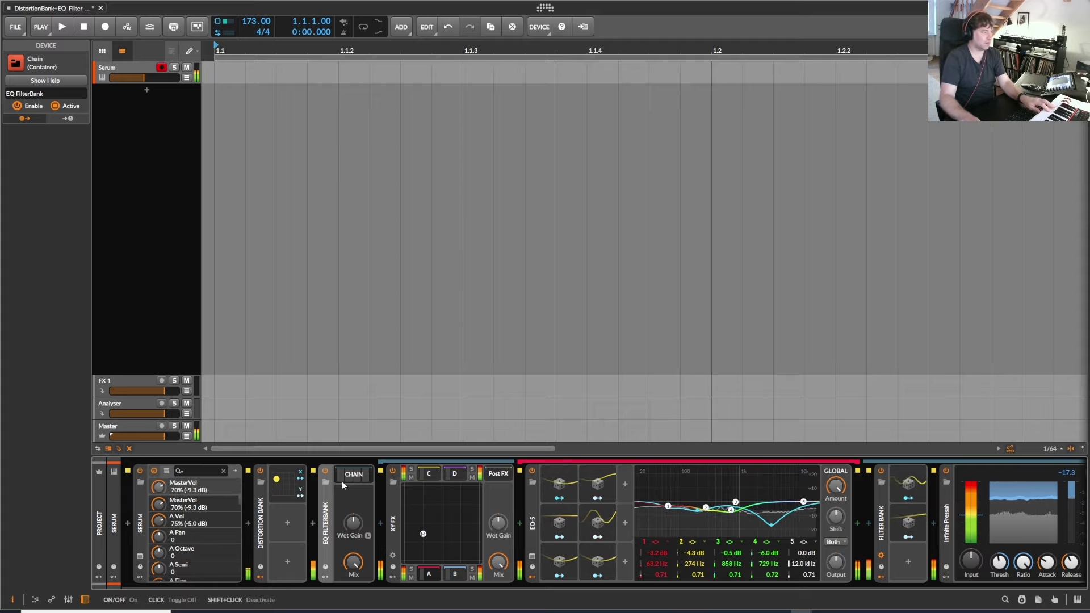
Step: Sweep the EQ FilterBank mix down and back up to 100% wet
drag(353, 562, 352, 596)
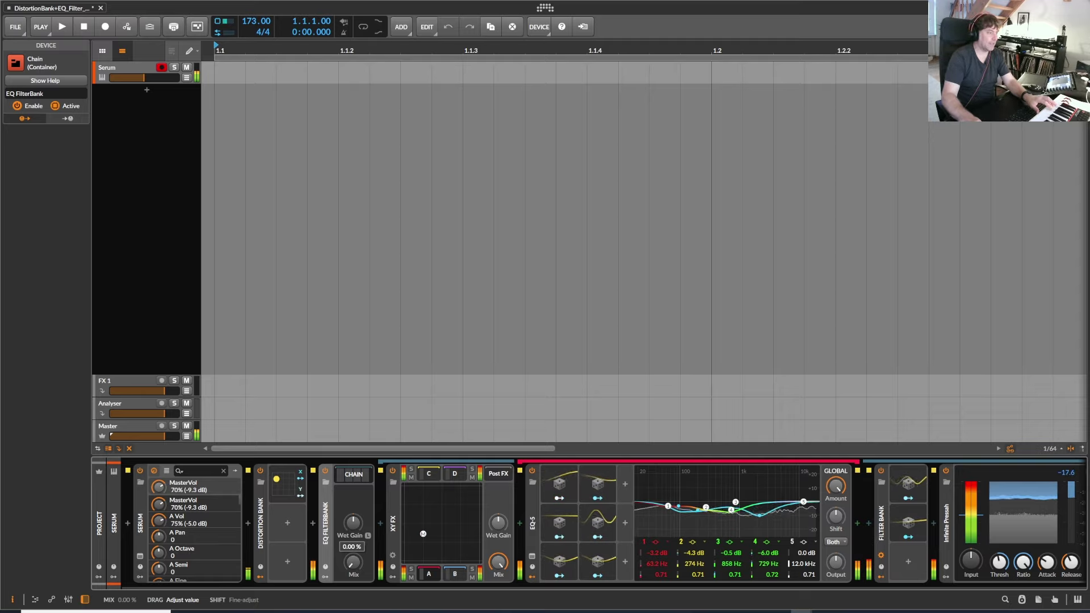
click(352, 563)
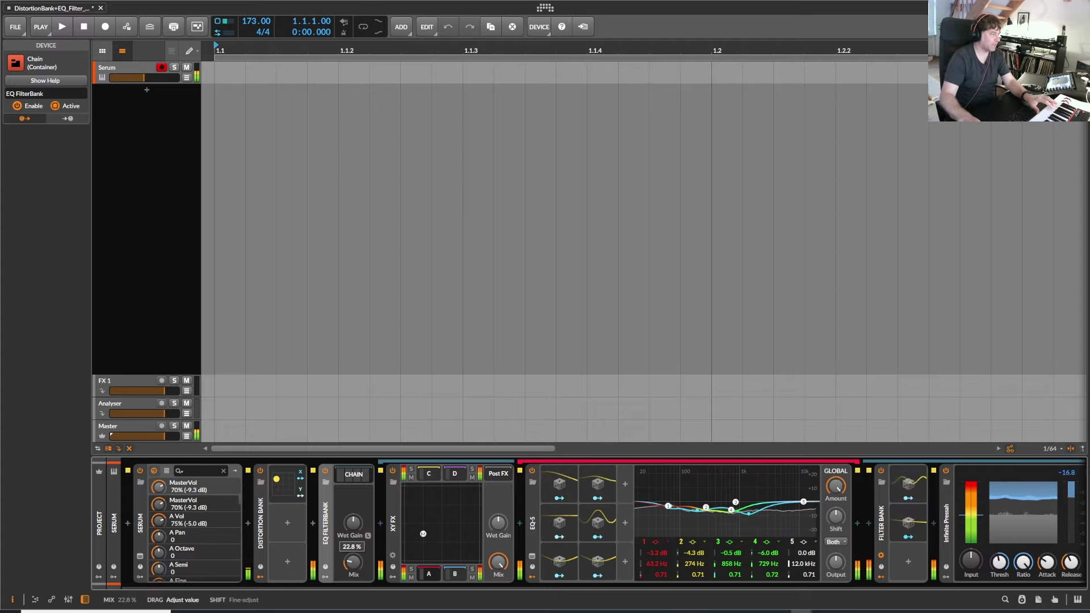
drag(352, 563, 351, 537)
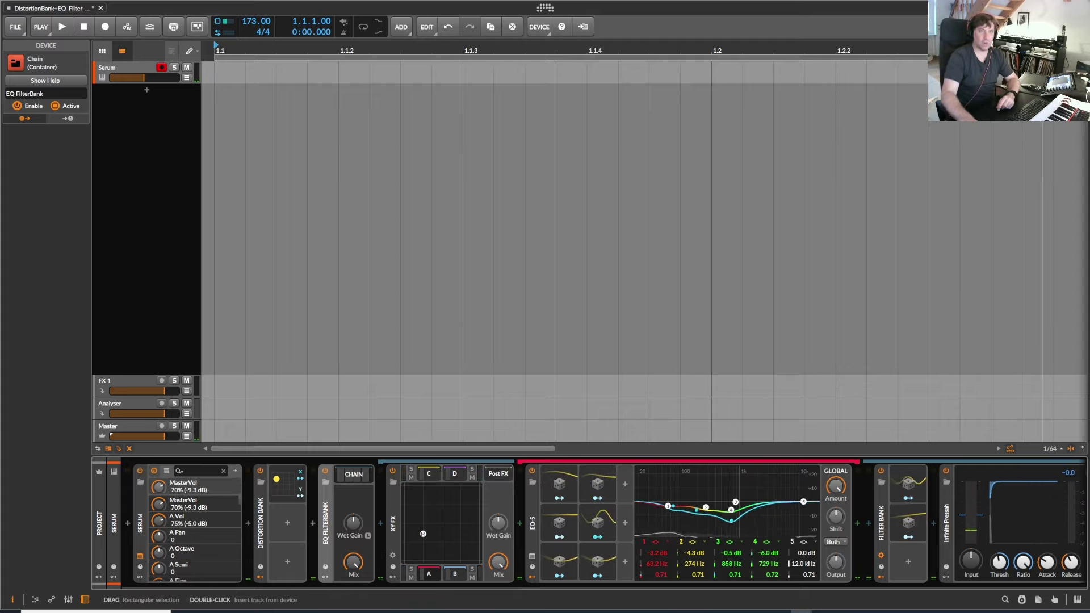
Step: Open Serum's plug-in window and position it over the arrangement
click(141, 558)
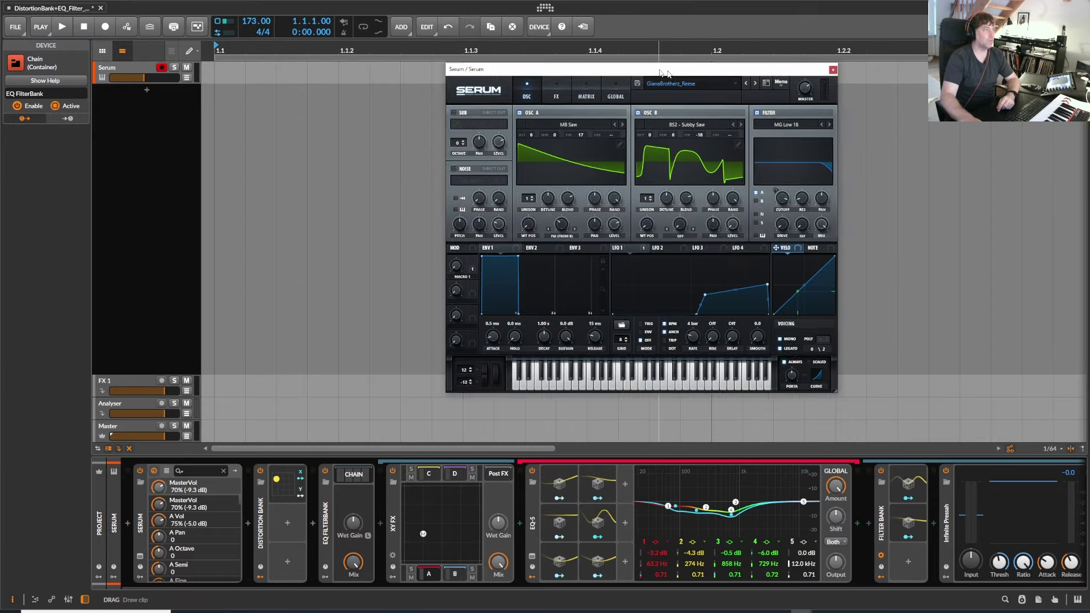
mouse_move(662, 72)
mouse_down()
mouse_move(511, 92)
mouse_move(480, 72)
mouse_up()
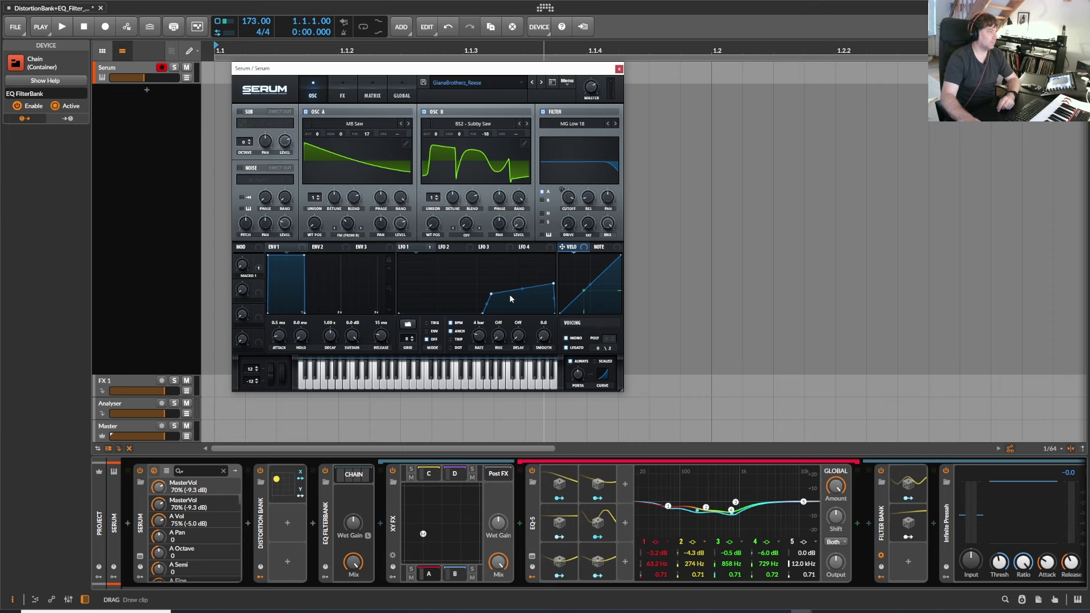
drag(327, 90, 335, 76)
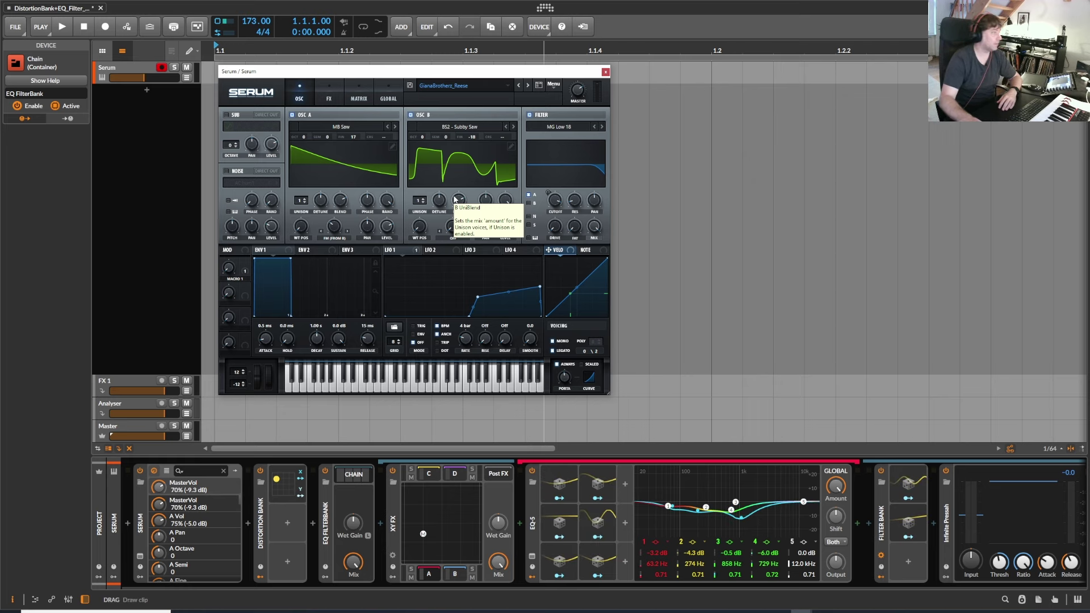
drag(321, 74, 389, 79)
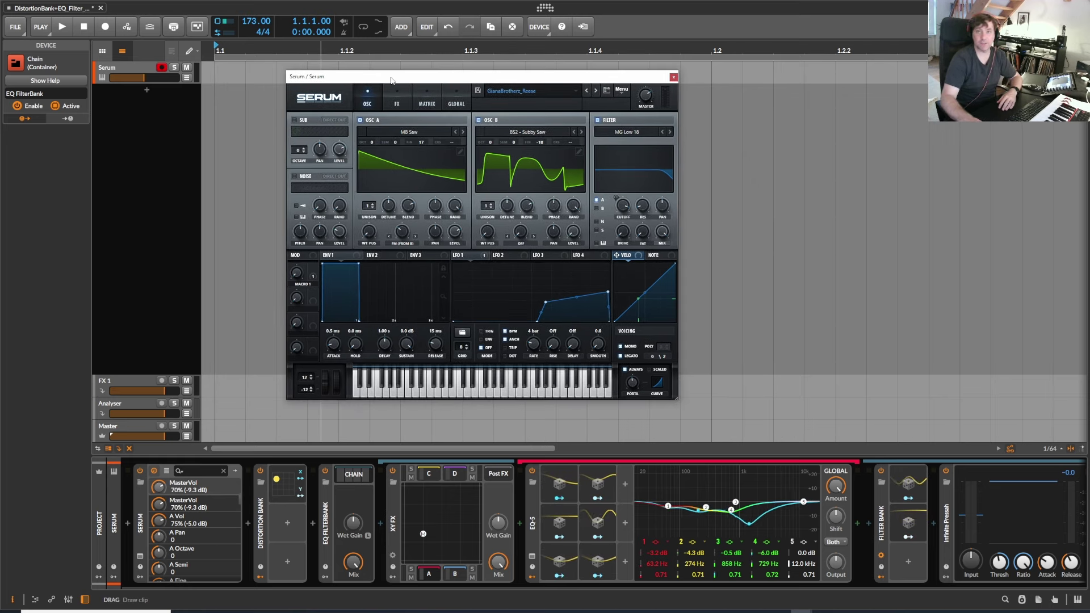